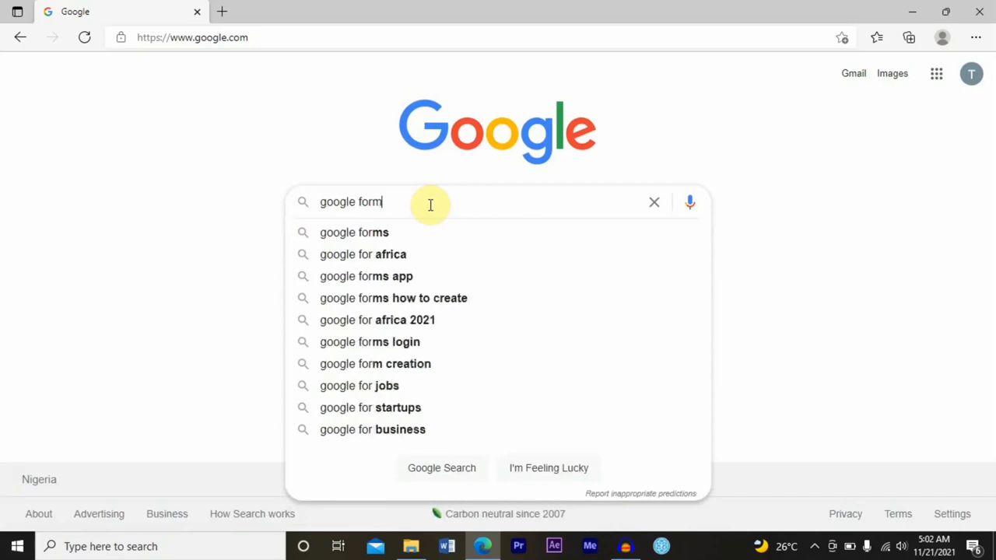
# Search for Google Forms, go to the Forms site and start a new blank form
pyautogui.press('Return')
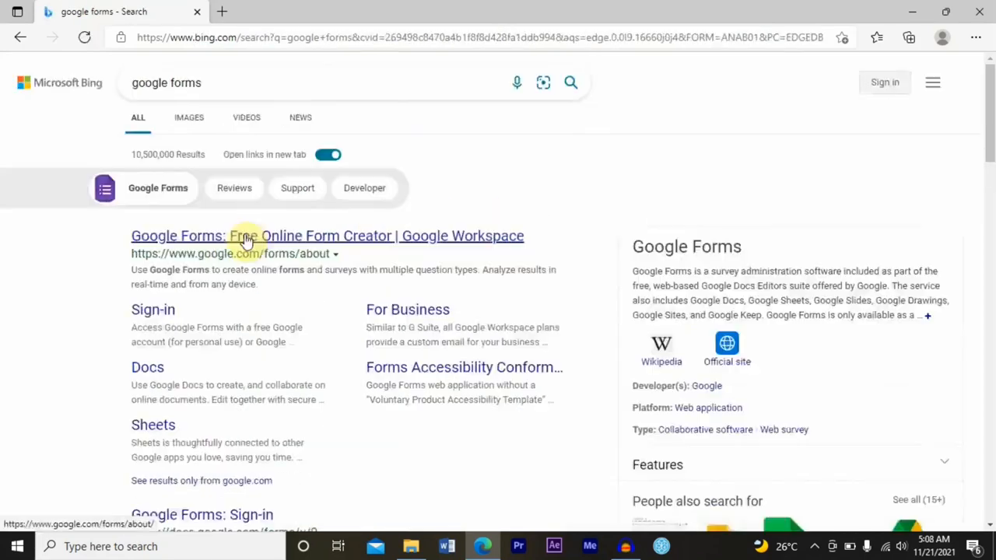
pyautogui.click(244, 238)
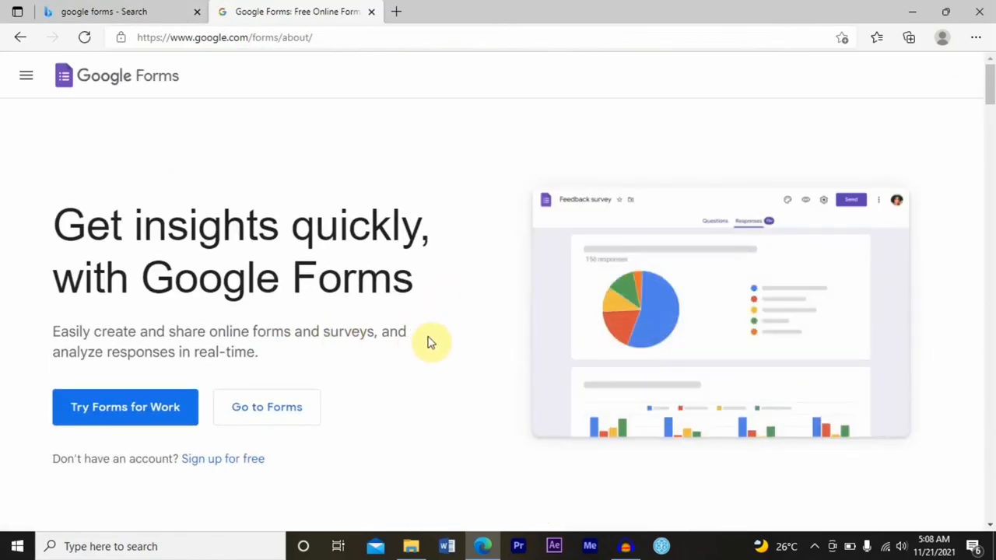
pyautogui.click(266, 407)
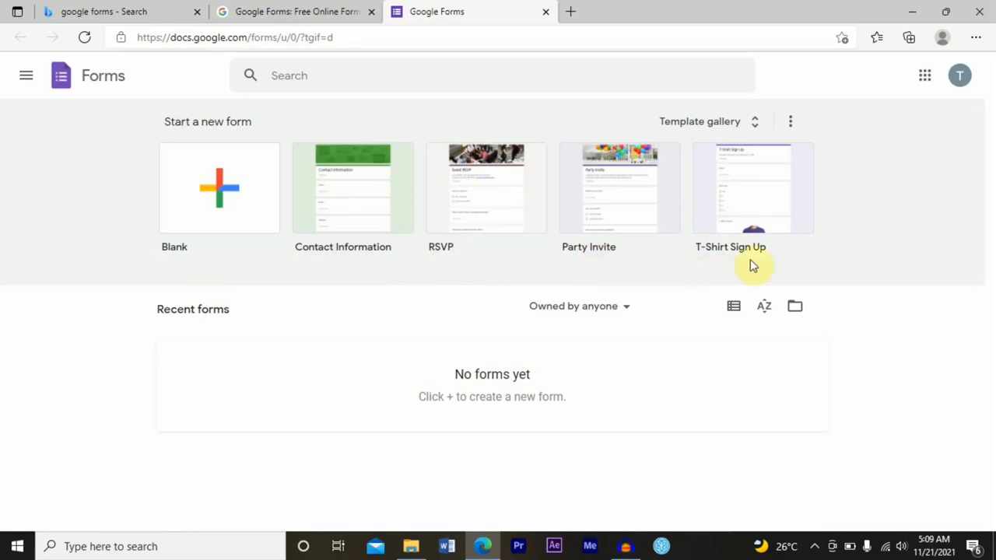
pyautogui.click(221, 200)
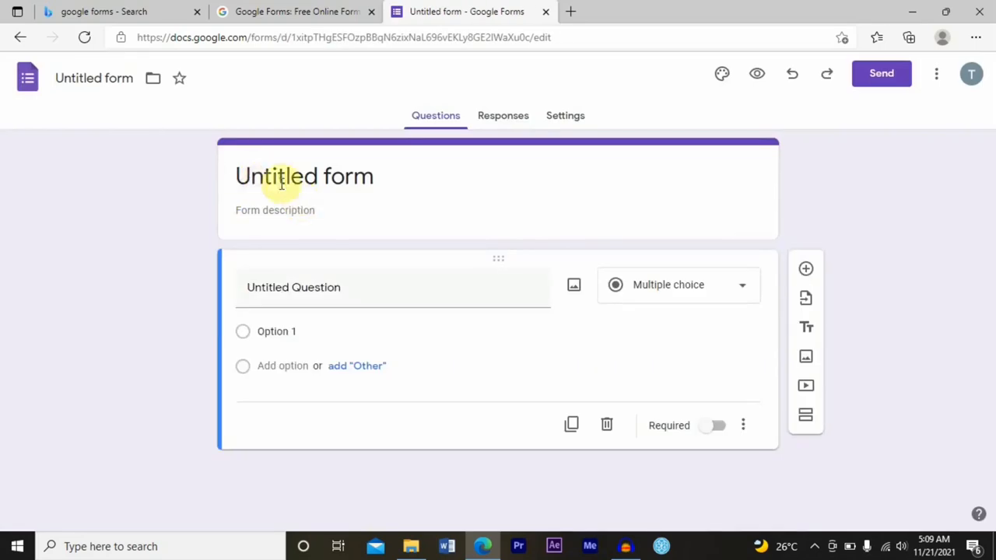
# Title the form SeedsTV
pyautogui.doubleClick(281, 184)
pyautogui.write('SeedsTV')
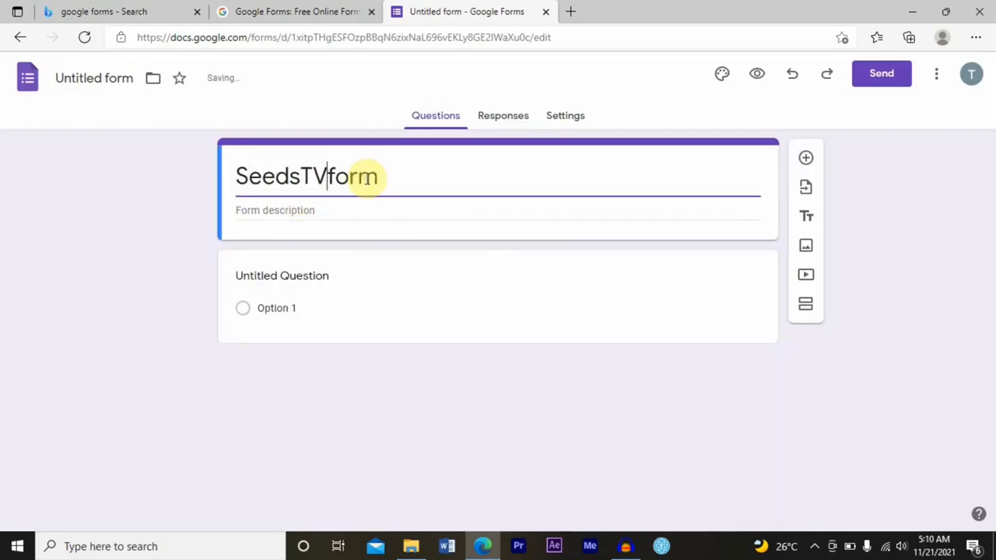
pyautogui.press('Delete')
pyautogui.press('Delete')
pyautogui.press('Delete')
pyautogui.press('Delete')
# Try entering a form description
pyautogui.click(357, 210)
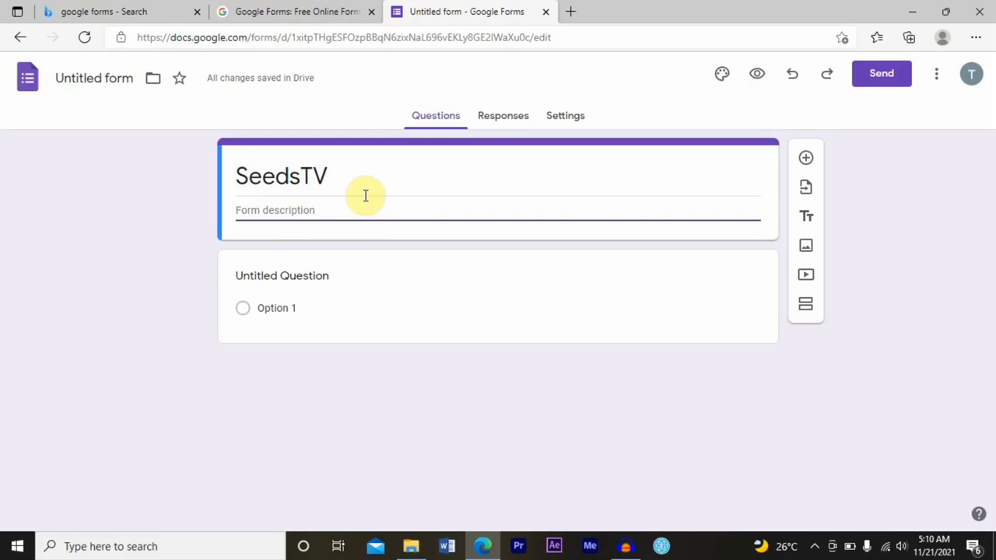
pyautogui.write('fhf')
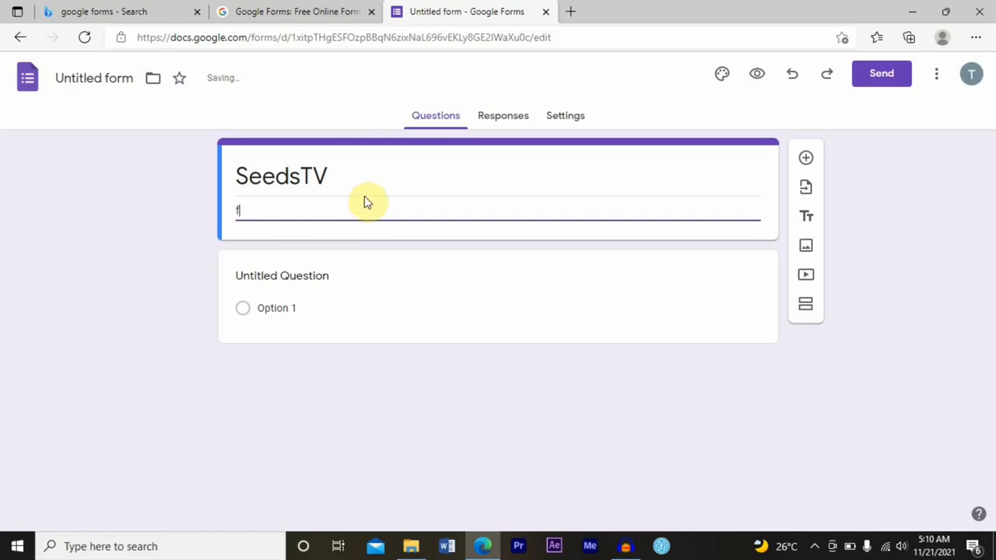
# Turn the first question into a required short-answer question titled Name
pyautogui.click(282, 287)
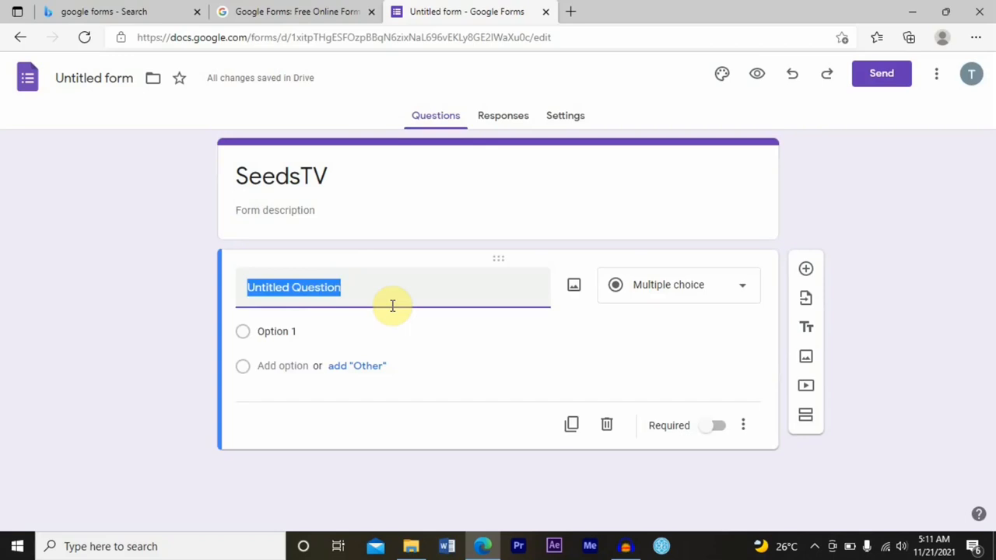
pyautogui.write('Name')
pyautogui.click(699, 291)
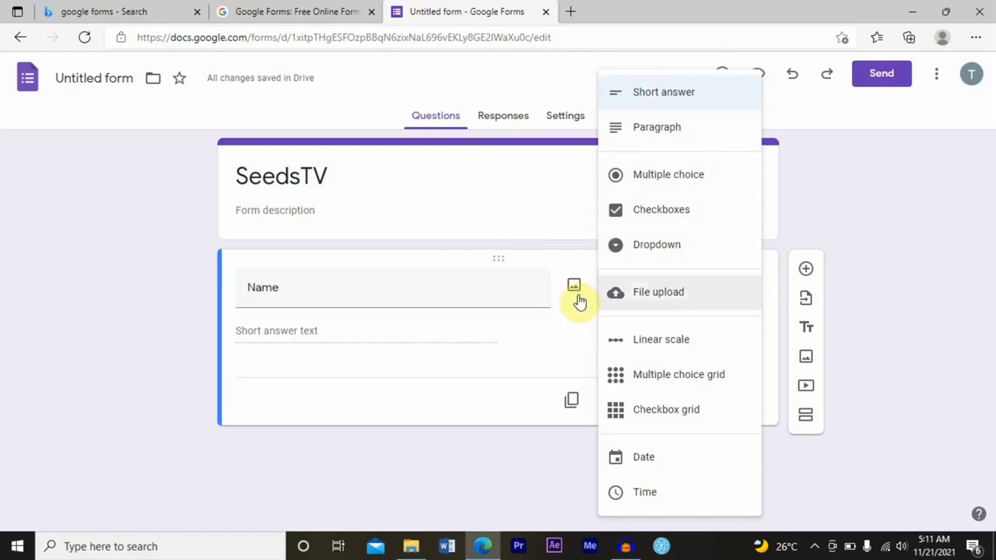
pyautogui.click(682, 101)
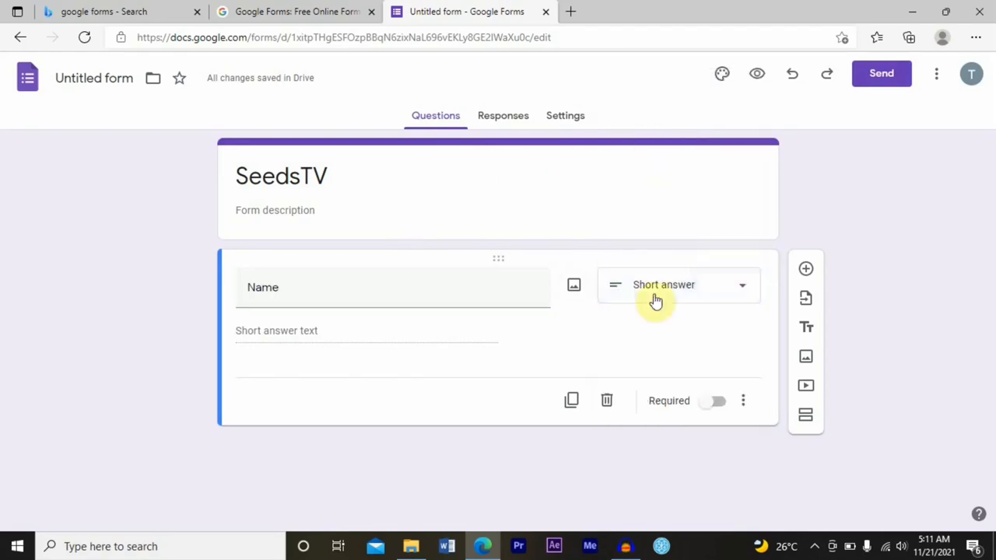
pyautogui.click(710, 404)
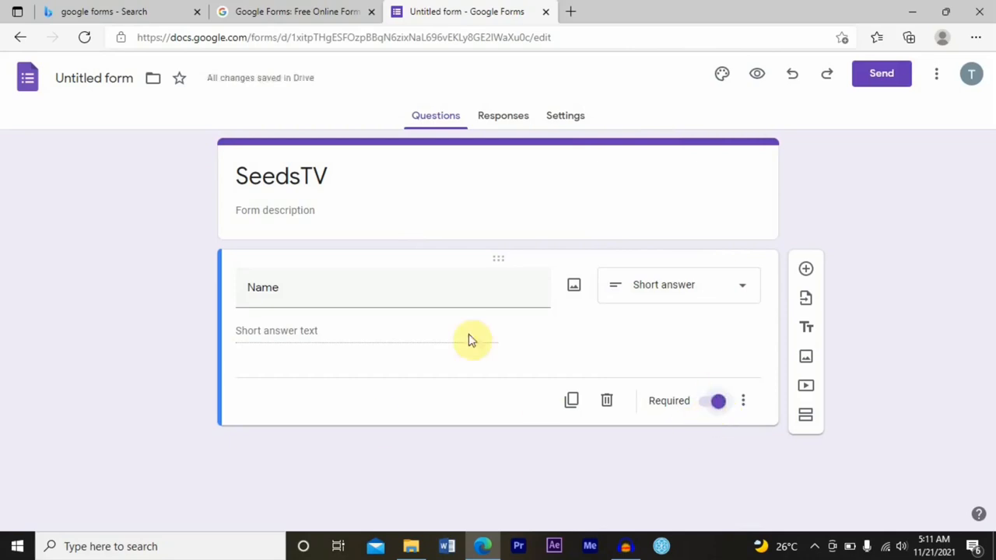
# Add a short-answer question titled Email
pyautogui.click(806, 271)
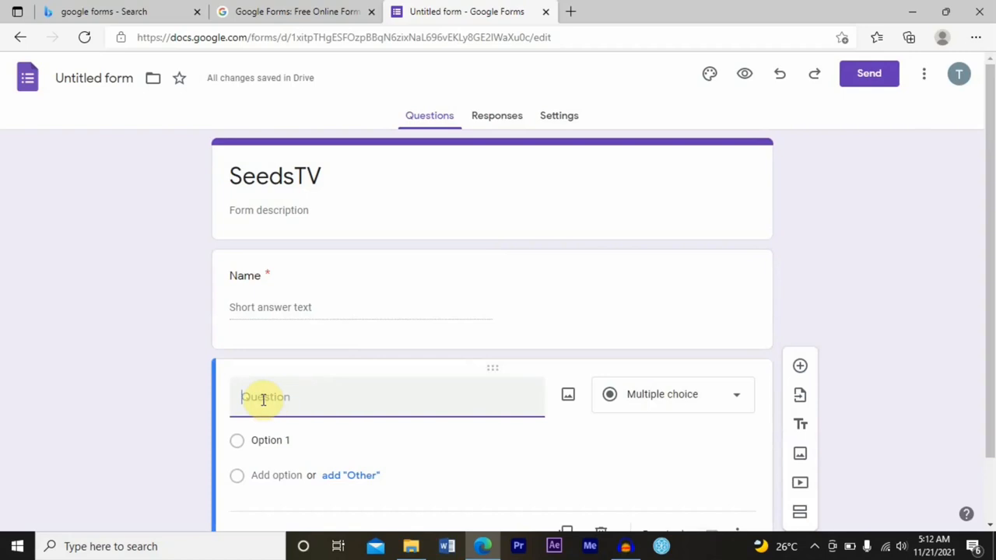
pyautogui.write('Email')
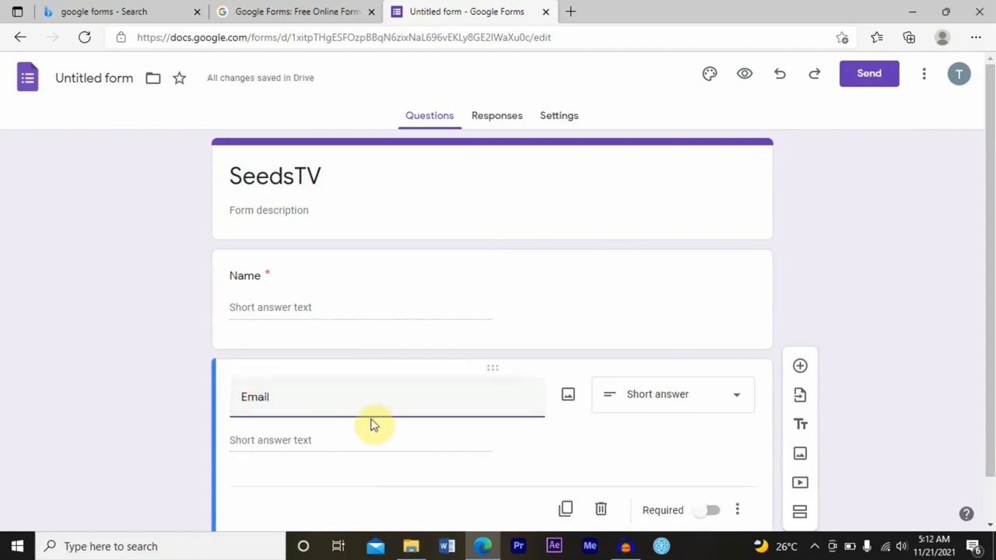
pyautogui.click(673, 394)
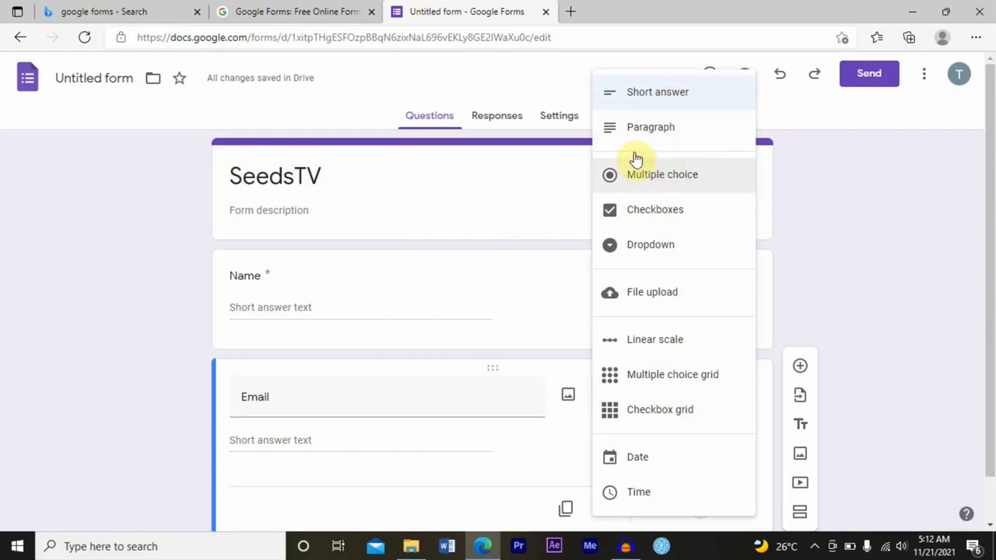
pyautogui.click(660, 100)
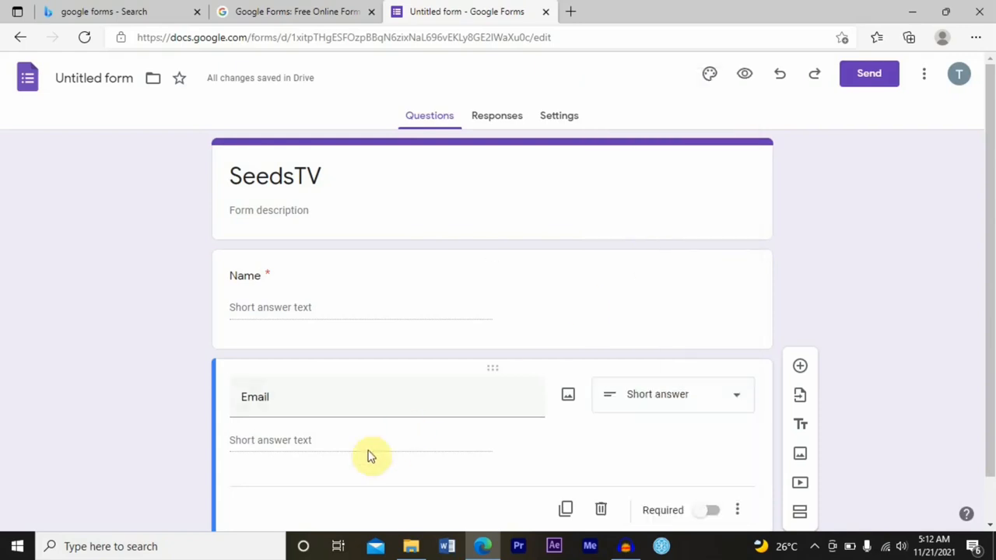
# Add a required multiple-choice question "Have you subscribed?" with options Yes and No
pyautogui.click(801, 366)
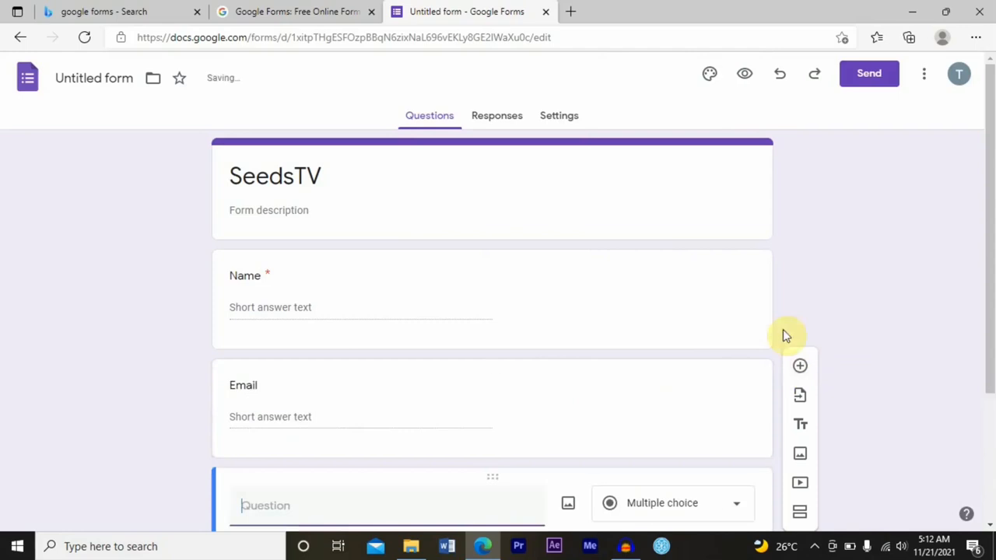
pyautogui.moveTo(988, 253); pyautogui.dragTo(989, 382)
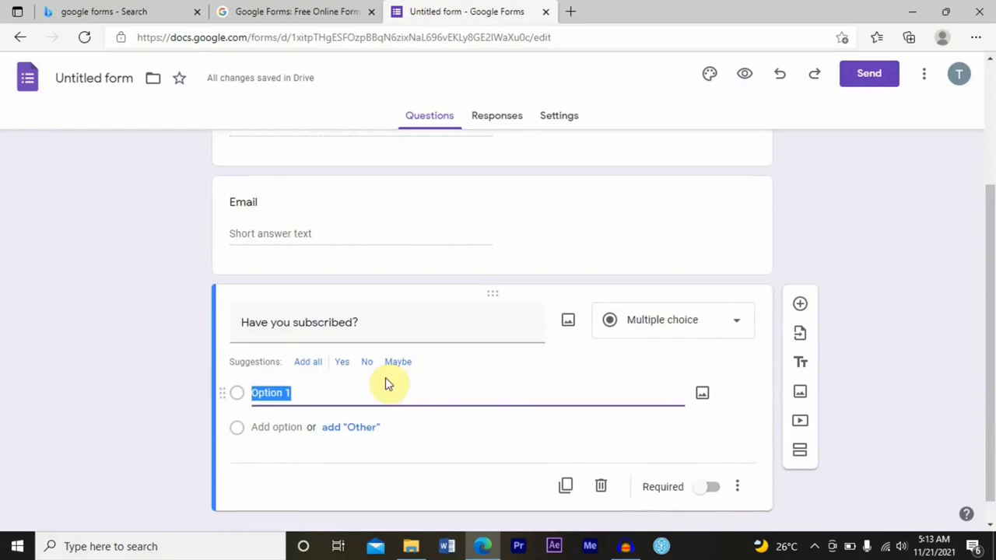
pyautogui.write('Yes')
pyautogui.click(340, 361)
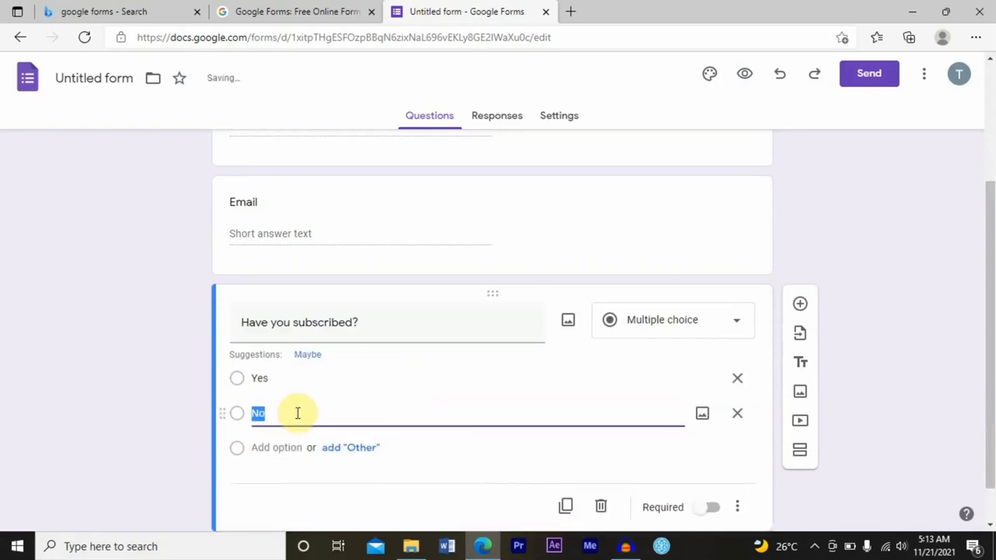
pyautogui.click(377, 397)
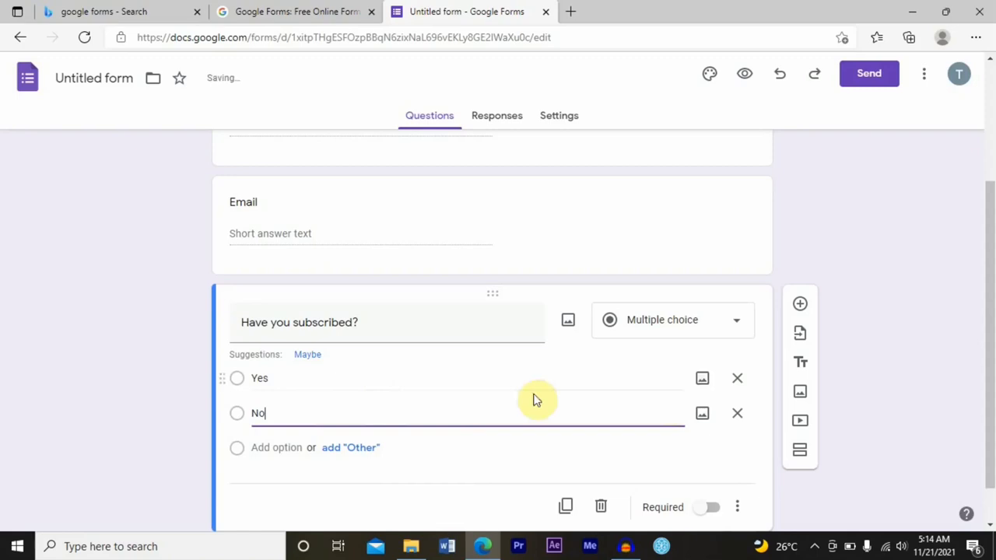
pyautogui.click(911, 278)
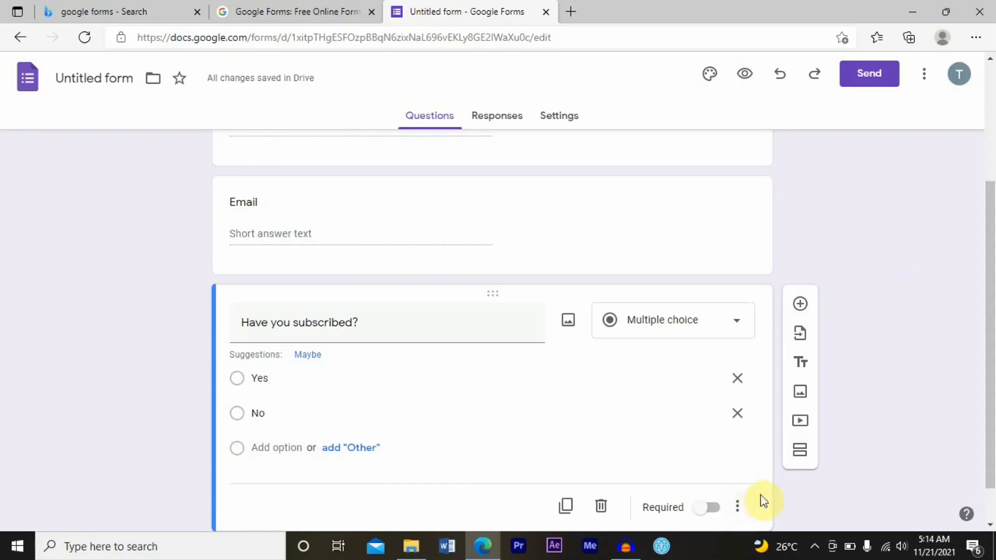
pyautogui.click(710, 514)
# Add a paragraph question titled Comment below the subscription question
pyautogui.scroll(-1, 990, 296)
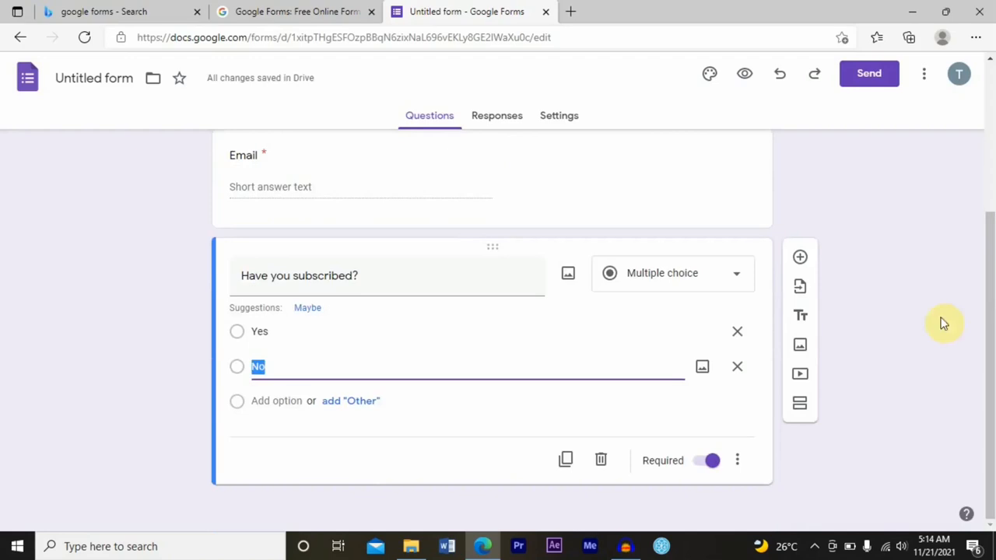
pyautogui.click(804, 258)
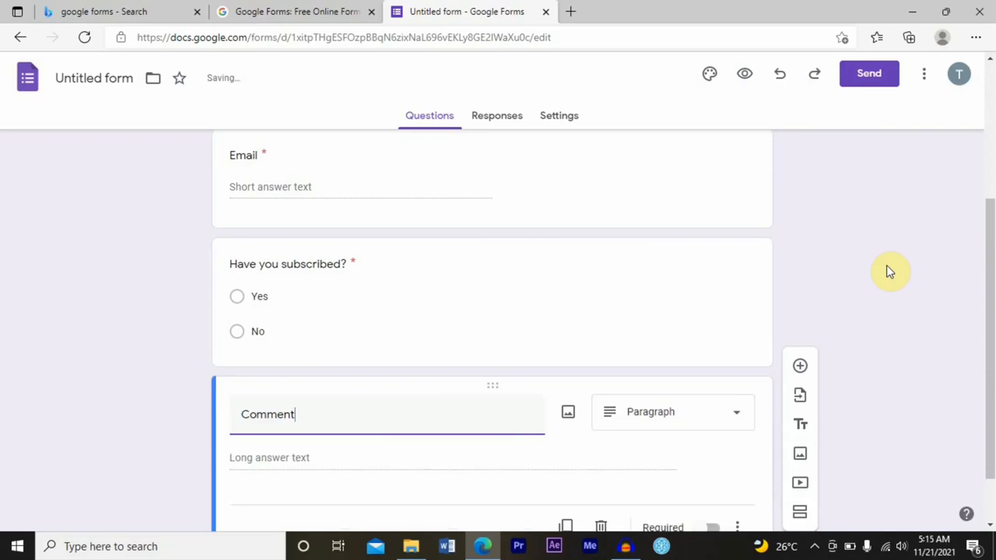
# Review the settings of the subscription, Email and Comment questions
pyautogui.click(423, 299)
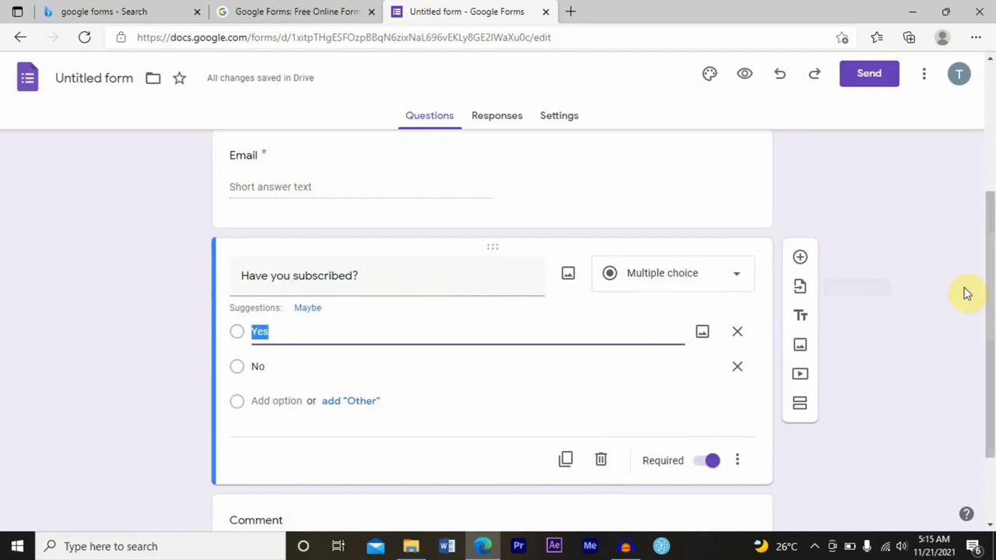
pyautogui.scroll(1, 987, 280)
pyautogui.scroll(2, 629, 296)
pyautogui.click(630, 296)
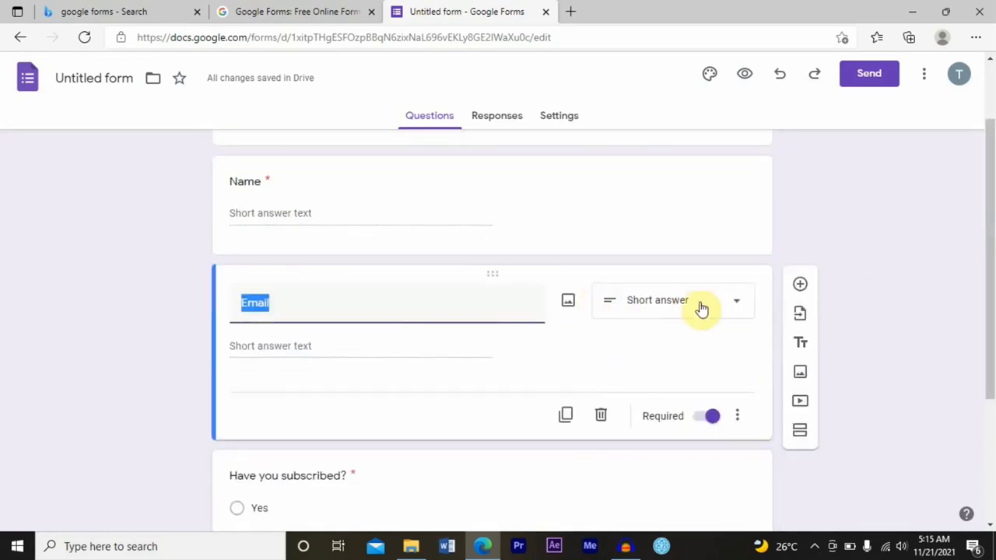
pyautogui.scroll(-3, 602, 456)
pyautogui.click(602, 455)
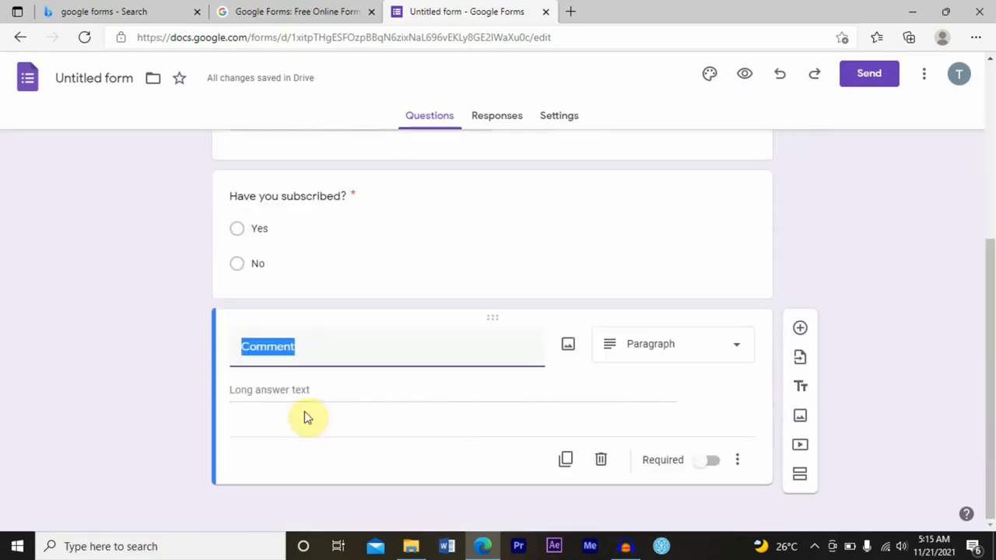
# Set the Comment question's type to Paragraph and make it required
pyautogui.click(679, 354)
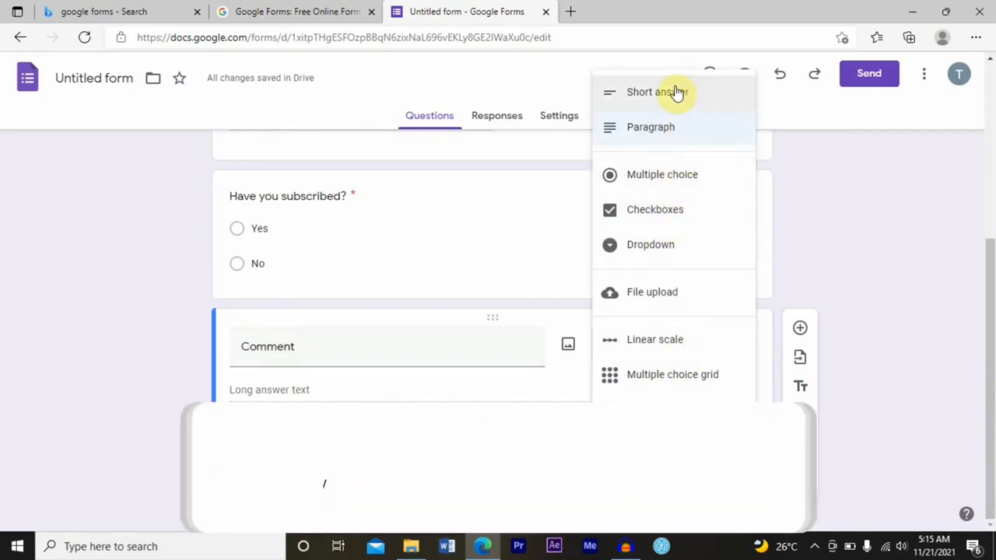
pyautogui.click(670, 132)
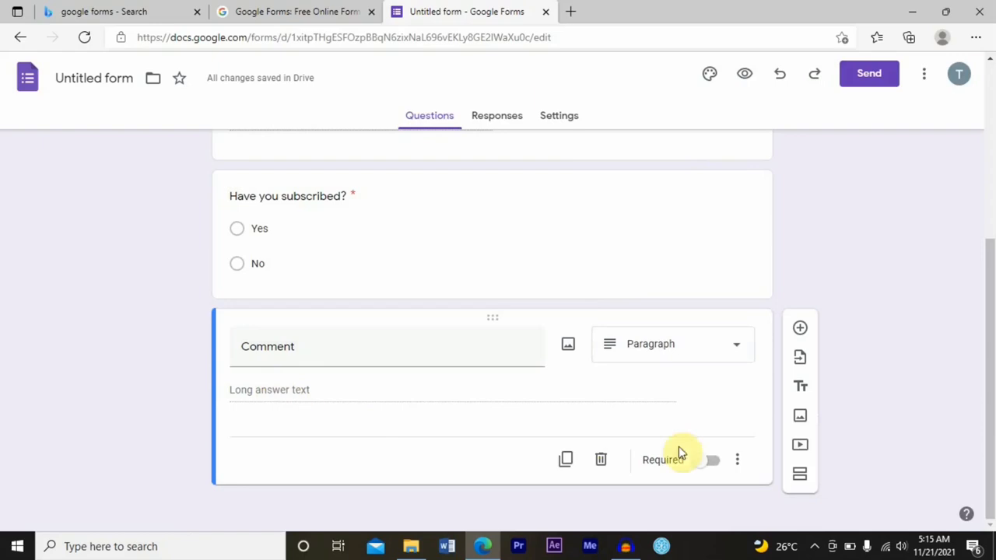
pyautogui.click(679, 453)
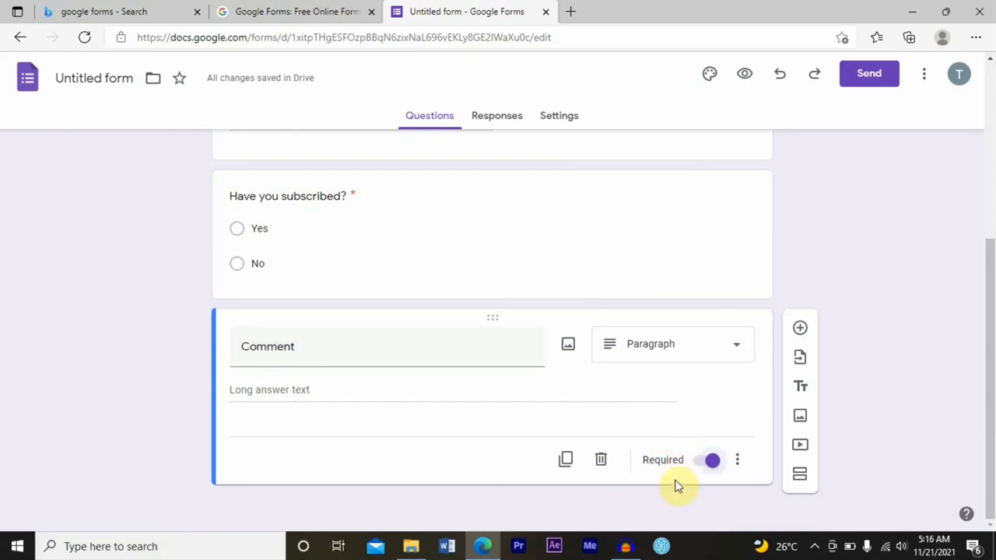
# Preview the form and scroll through all its questions
pyautogui.click(745, 80)
pyautogui.click(662, 259)
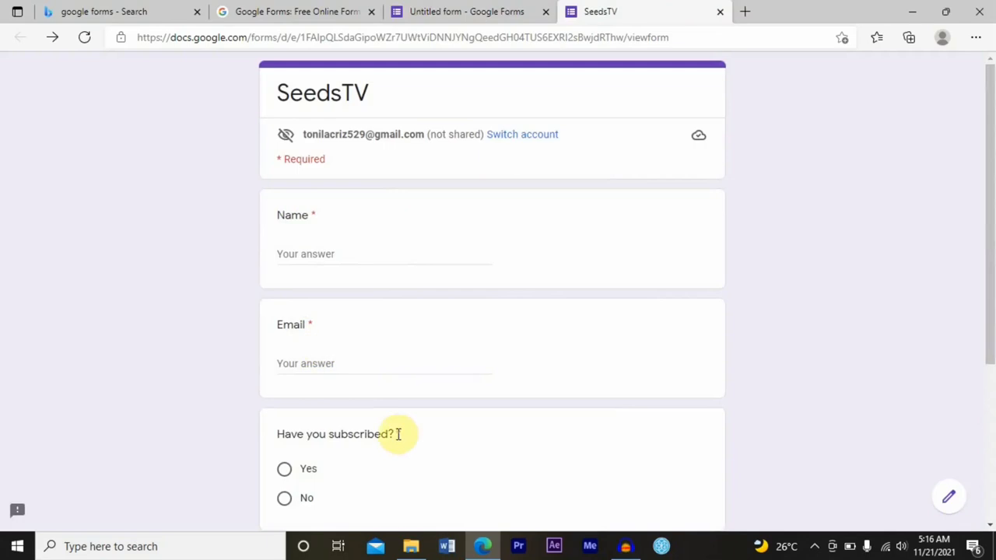
pyautogui.moveTo(989, 296); pyautogui.dragTo(989, 430)
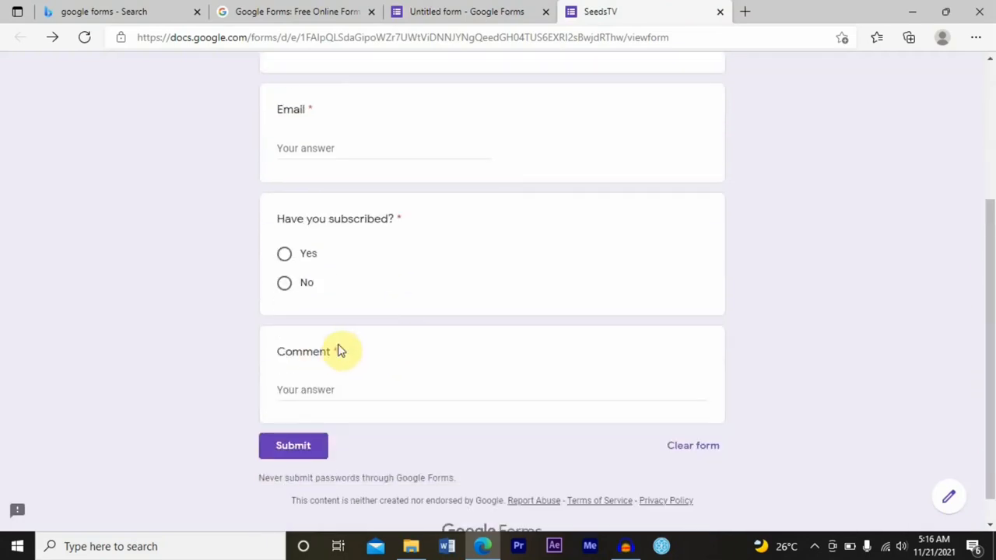
pyautogui.scroll(3, 334, 351)
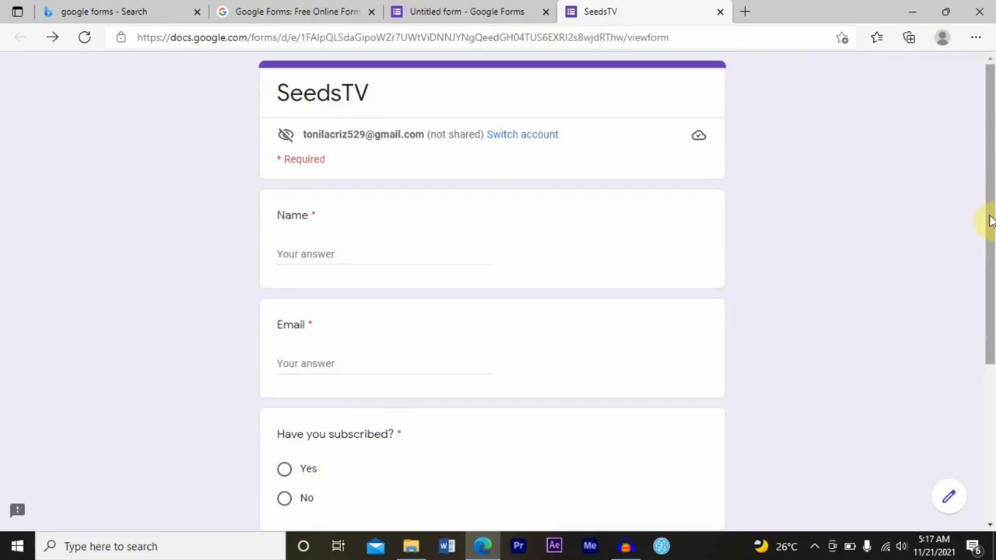
pyautogui.moveTo(989, 222); pyautogui.dragTo(991, 351)
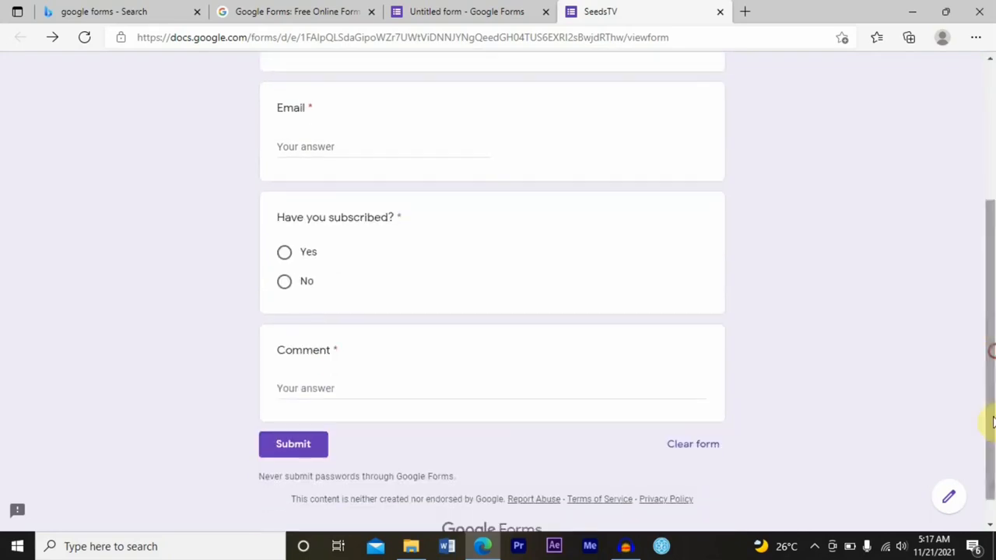
# Return to editing the form, dismiss the tip, and open the theme options
pyautogui.click(951, 502)
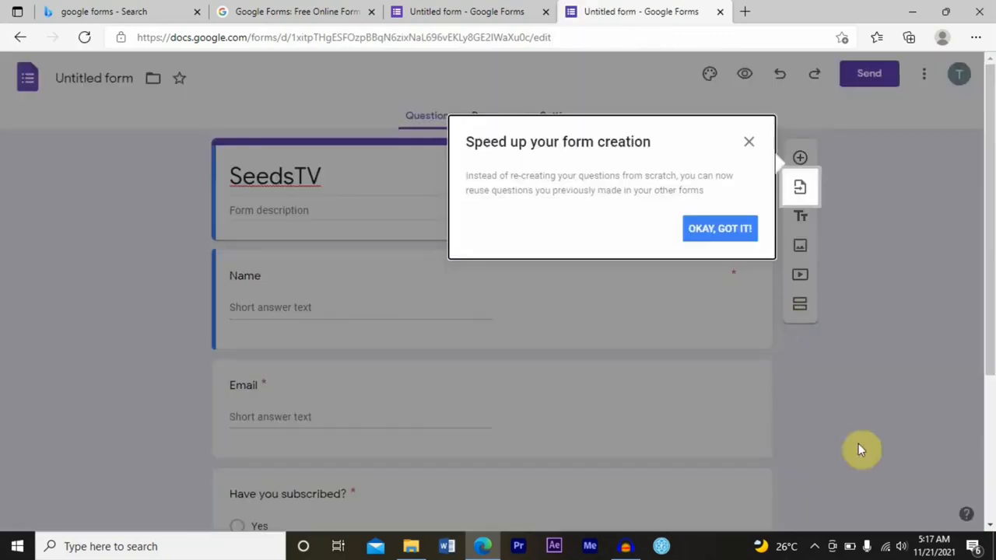
pyautogui.click(749, 145)
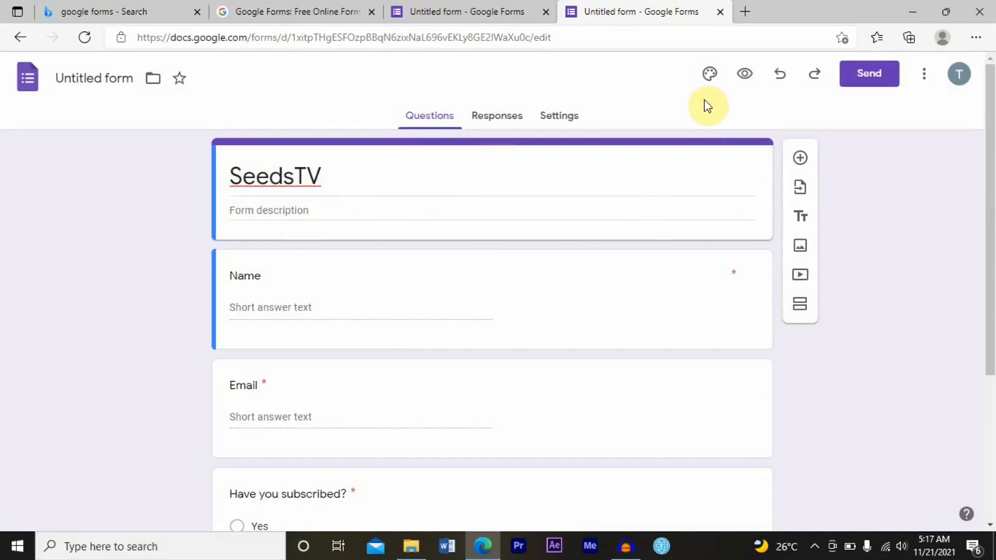
pyautogui.click(710, 77)
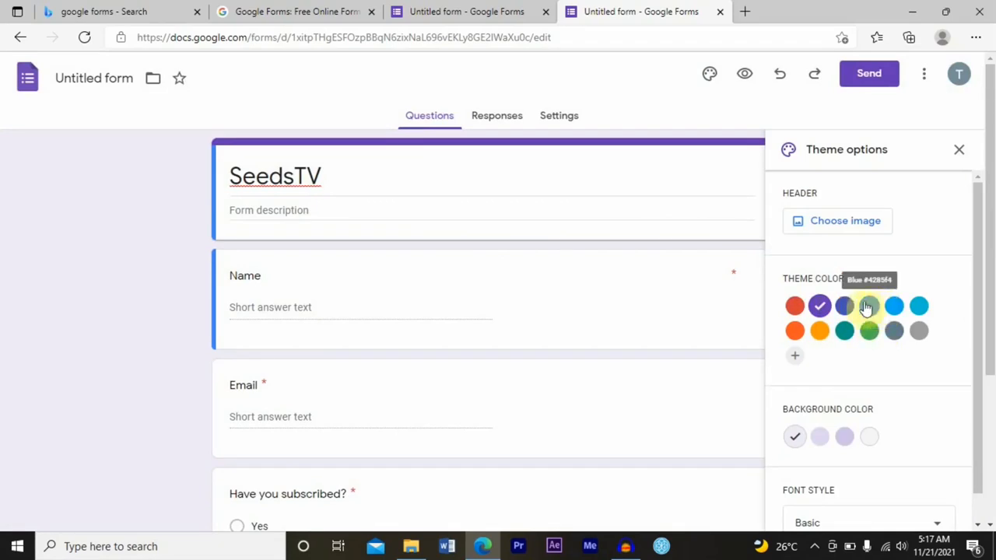
# Set the theme colour to red, then insert the guitar photo from the Work and School header themes
pyautogui.click(794, 305)
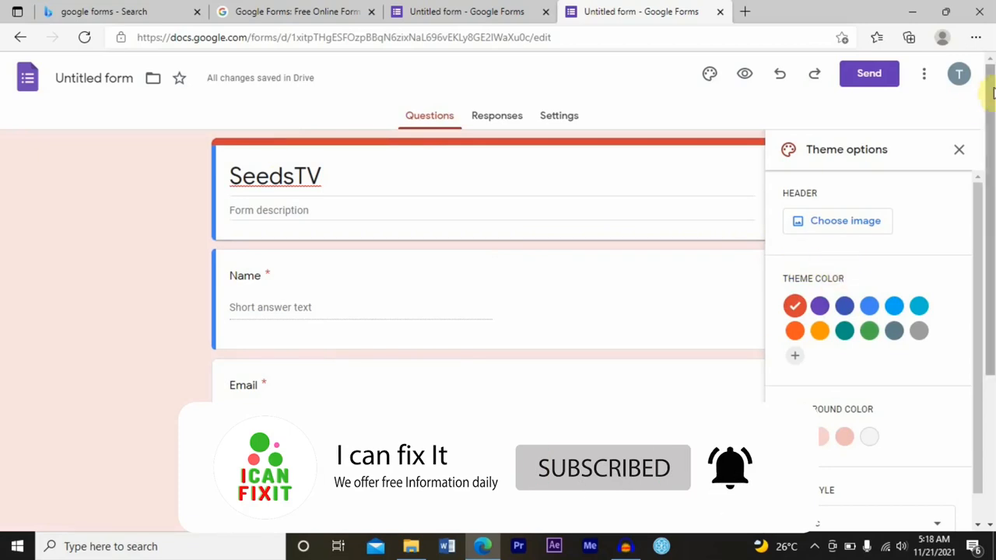
pyautogui.click(858, 224)
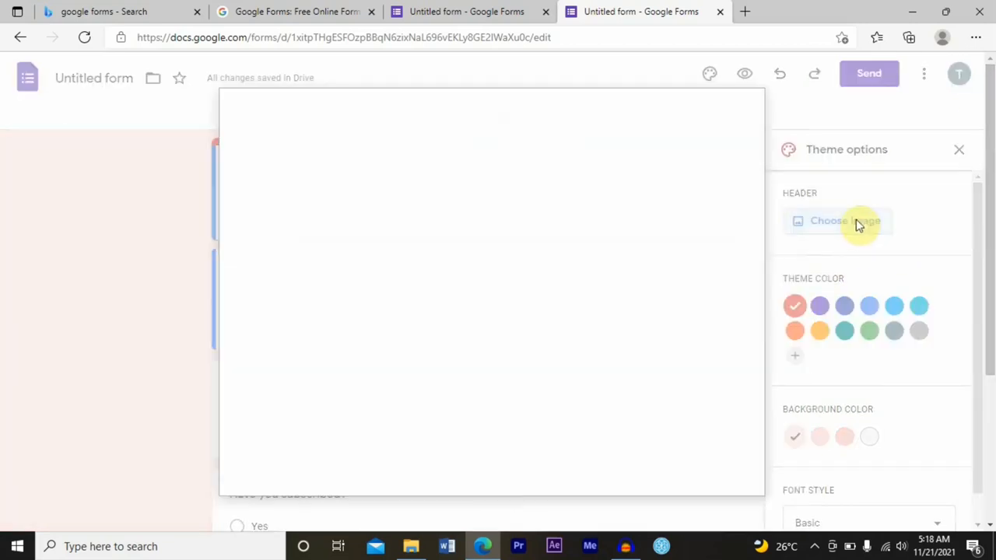
pyautogui.moveTo(760, 255); pyautogui.dragTo(742, 274)
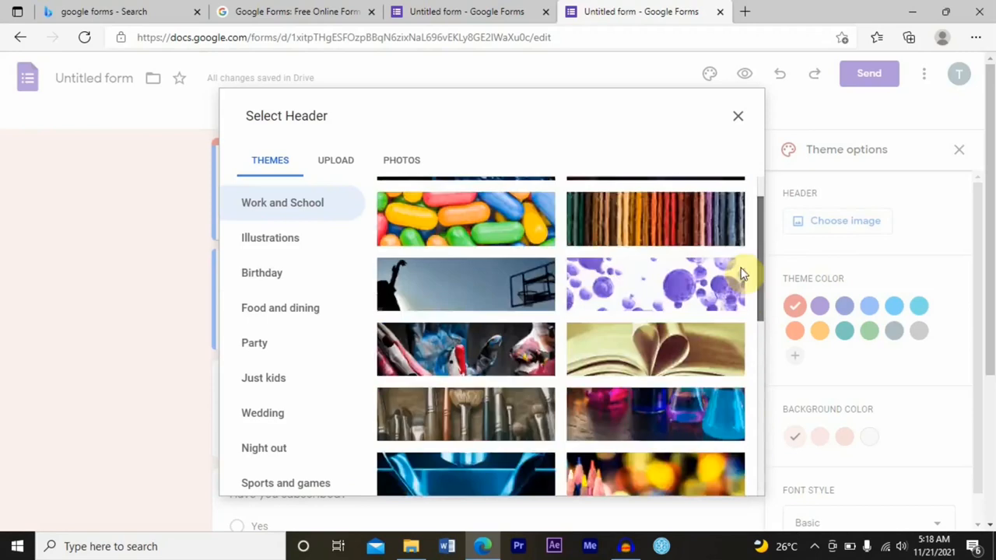
pyautogui.scroll(2, 741, 274)
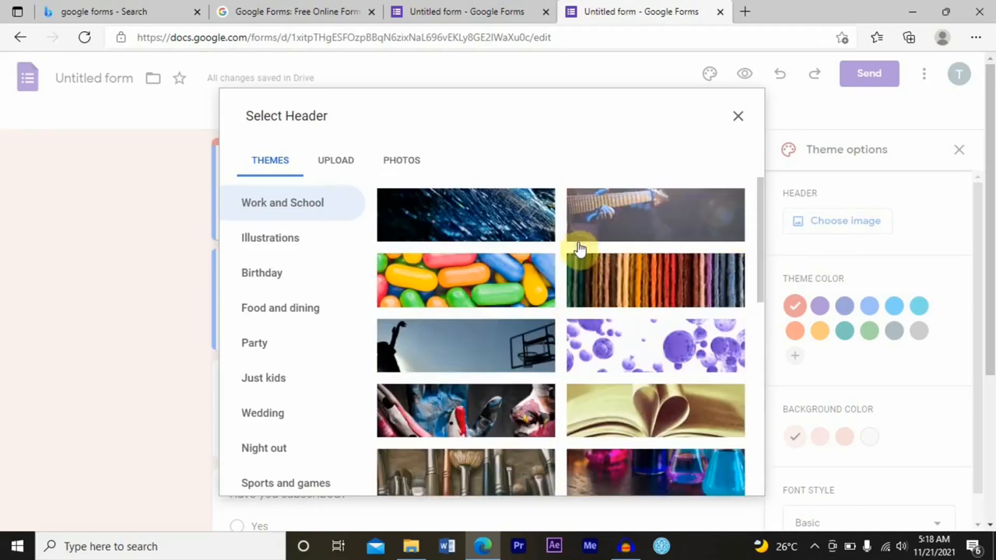
pyautogui.click(663, 225)
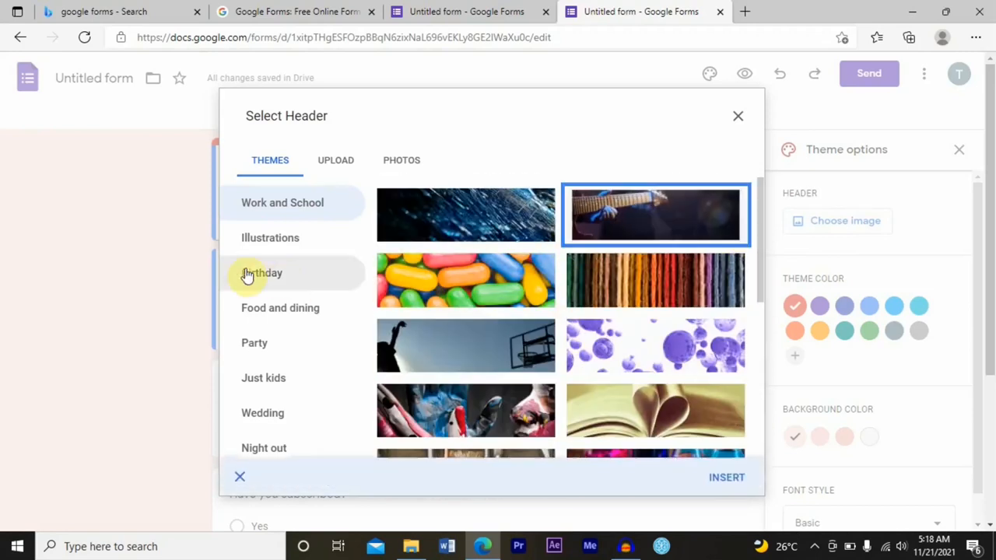
pyautogui.click(726, 478)
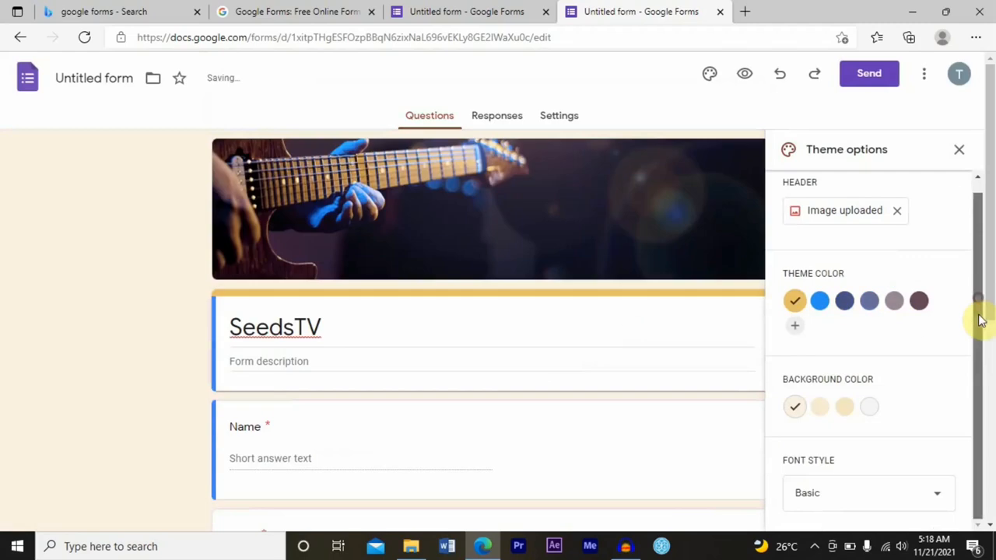
# Choose the second light background colour and set the font style to Playful
pyautogui.click(820, 413)
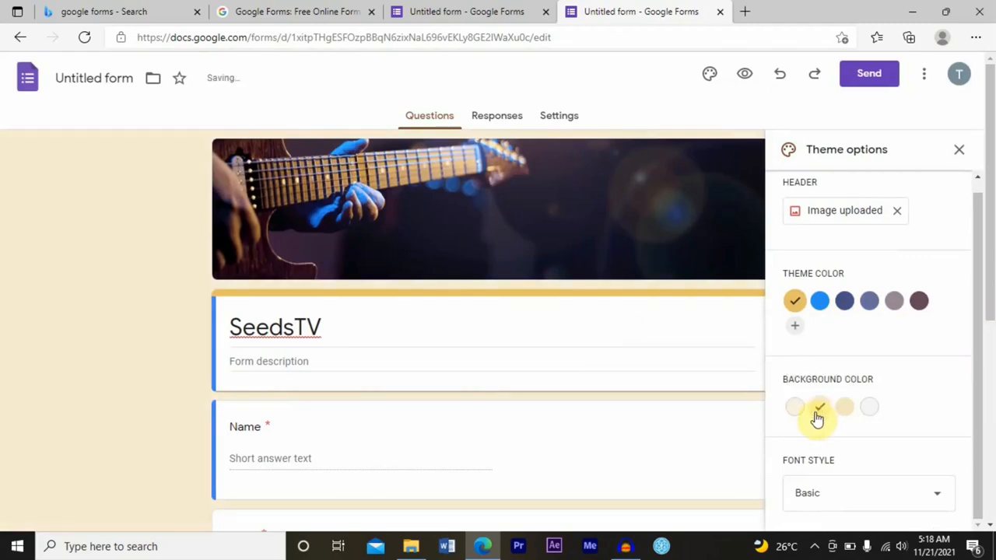
pyautogui.click(844, 493)
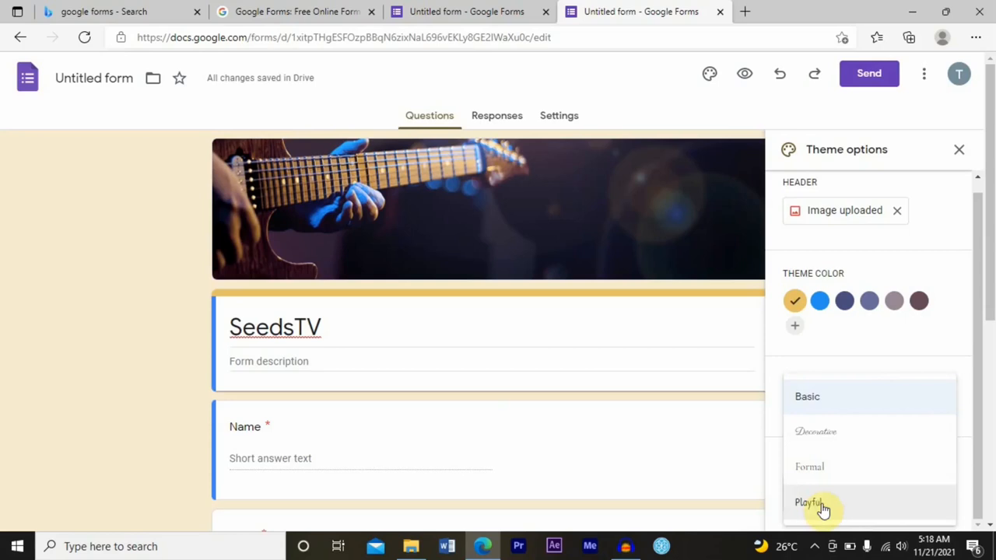
pyautogui.click(823, 504)
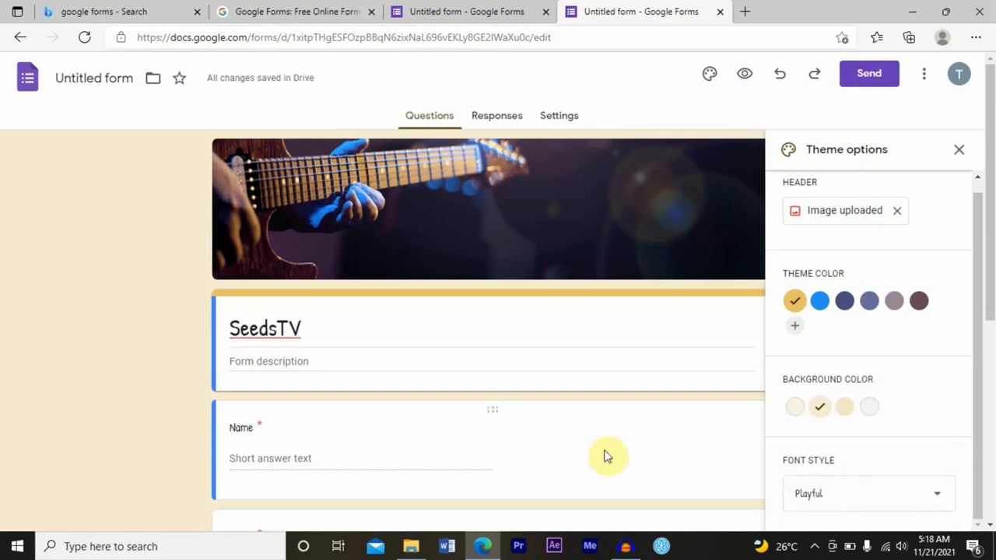
# View the Responses tab, return to the Questions, and close the theme options
pyautogui.click(502, 118)
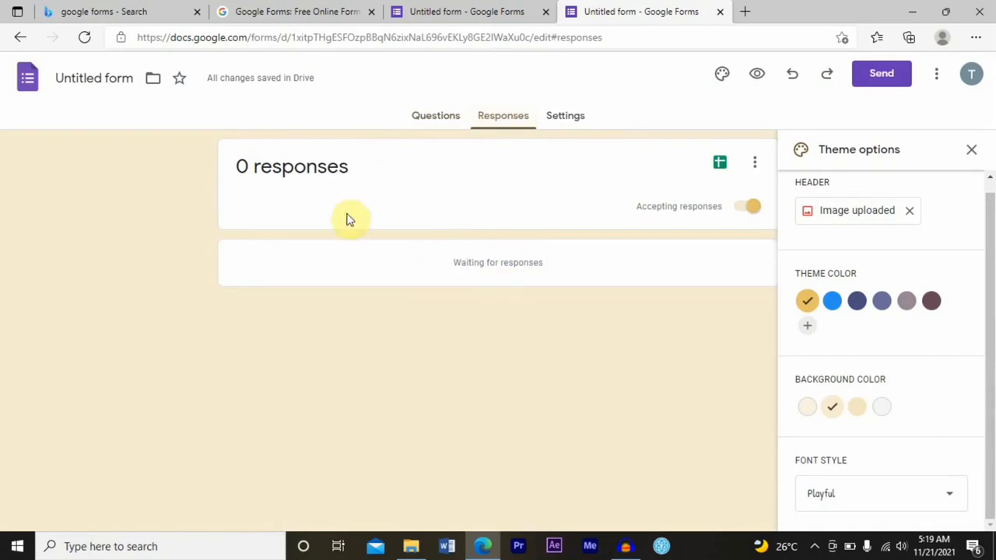
pyautogui.click(434, 117)
pyautogui.click(958, 150)
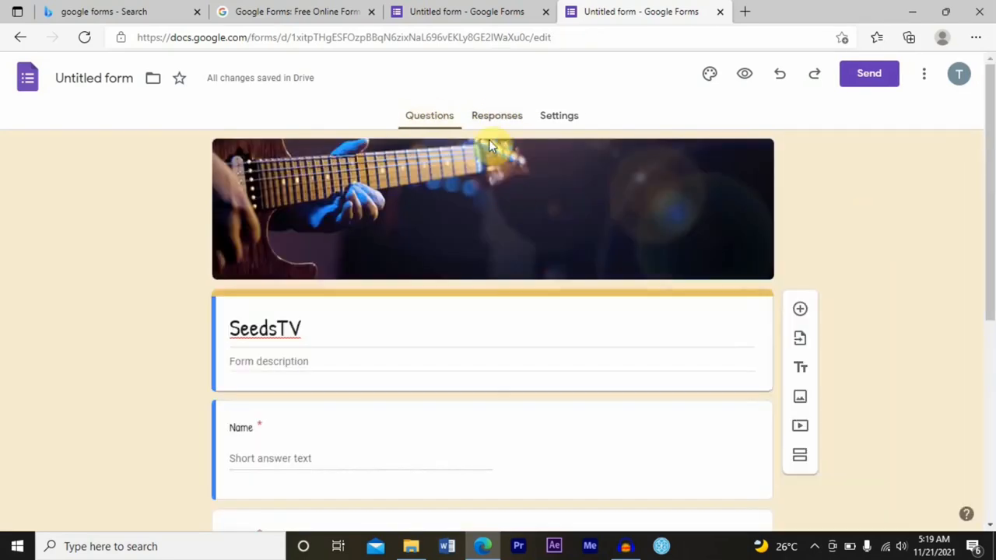
# Preview the themed form, scroll it slightly, and return to editing
pyautogui.click(743, 75)
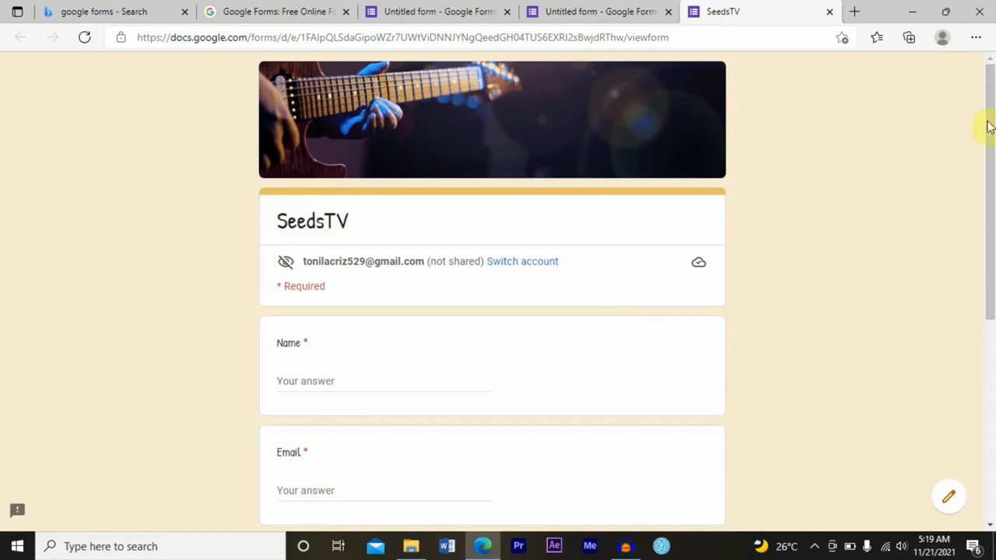
pyautogui.moveTo(989, 127)
pyautogui.mouseDown()
pyautogui.moveTo(978, 334)
pyautogui.moveTo(990, 64)
pyautogui.moveTo(982, 309)
pyautogui.moveTo(973, 98)
pyautogui.mouseUp()
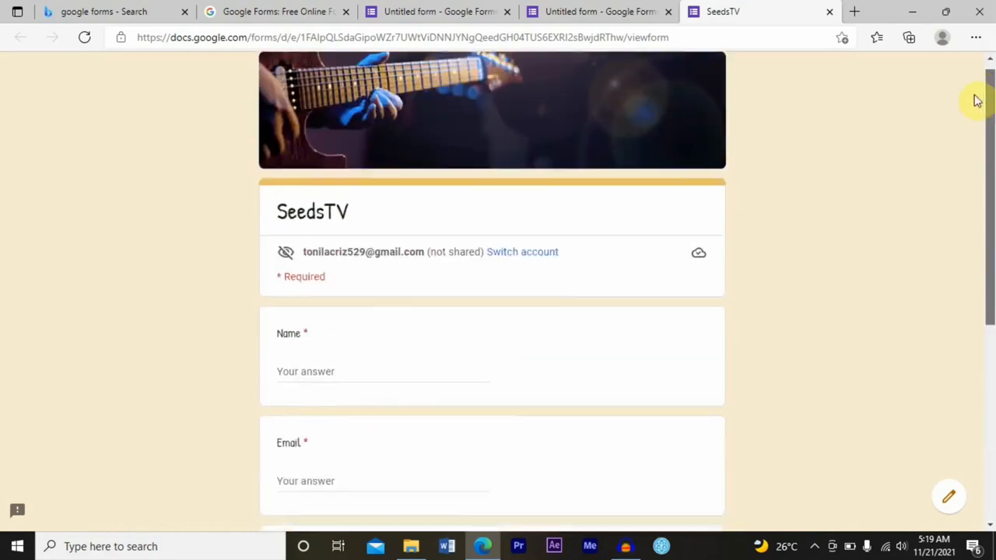
pyautogui.click(949, 495)
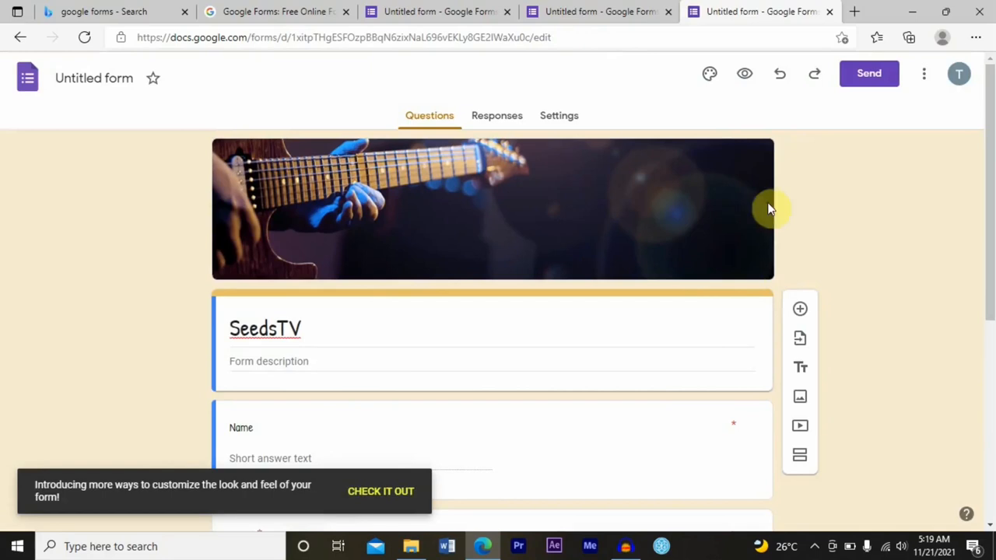
# Open the Send form dialog and view its link and email sharing options
pyautogui.click(869, 79)
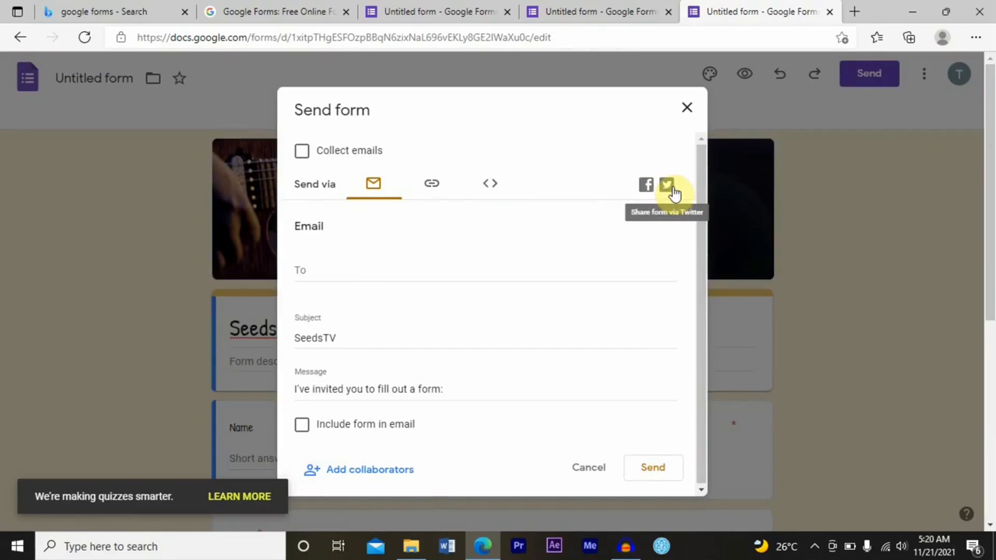
pyautogui.click(434, 187)
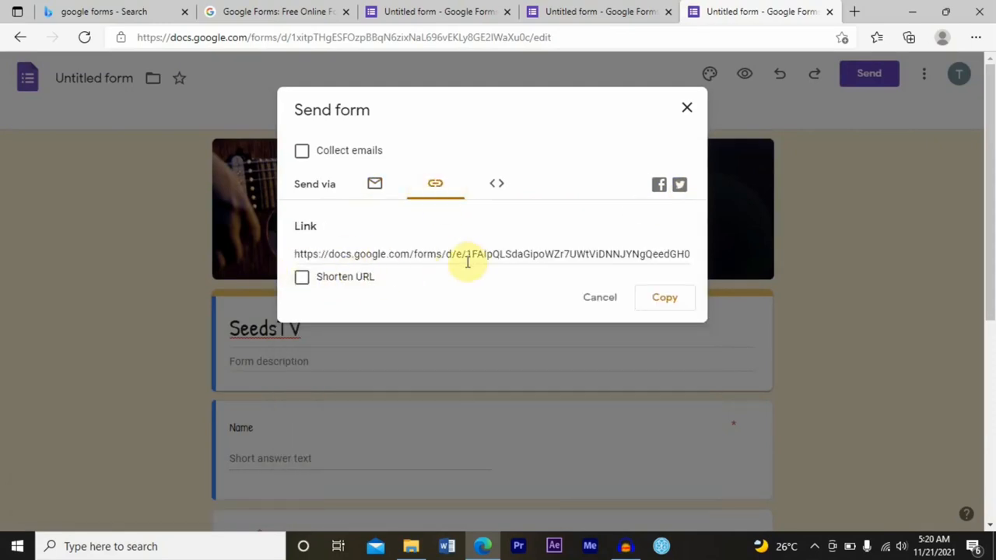
pyautogui.click(360, 187)
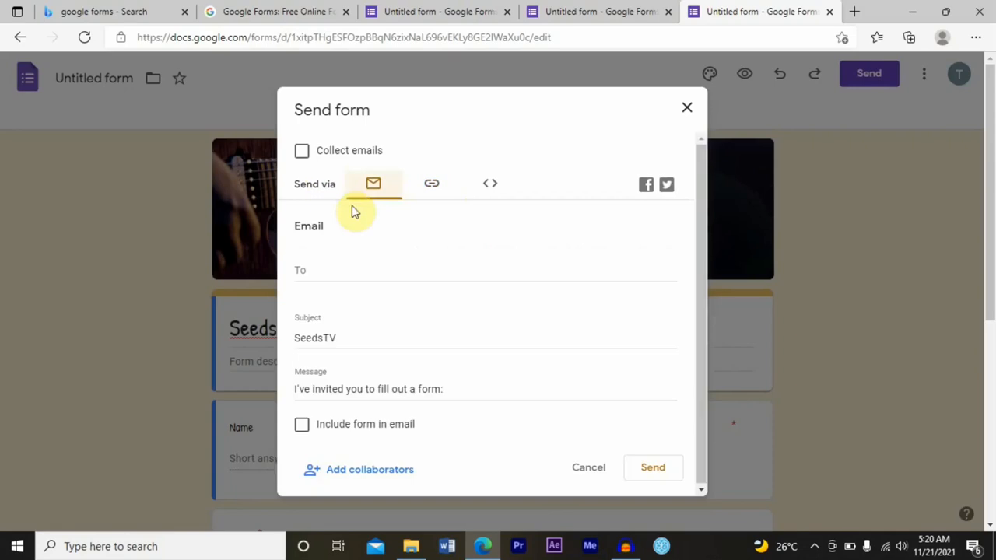